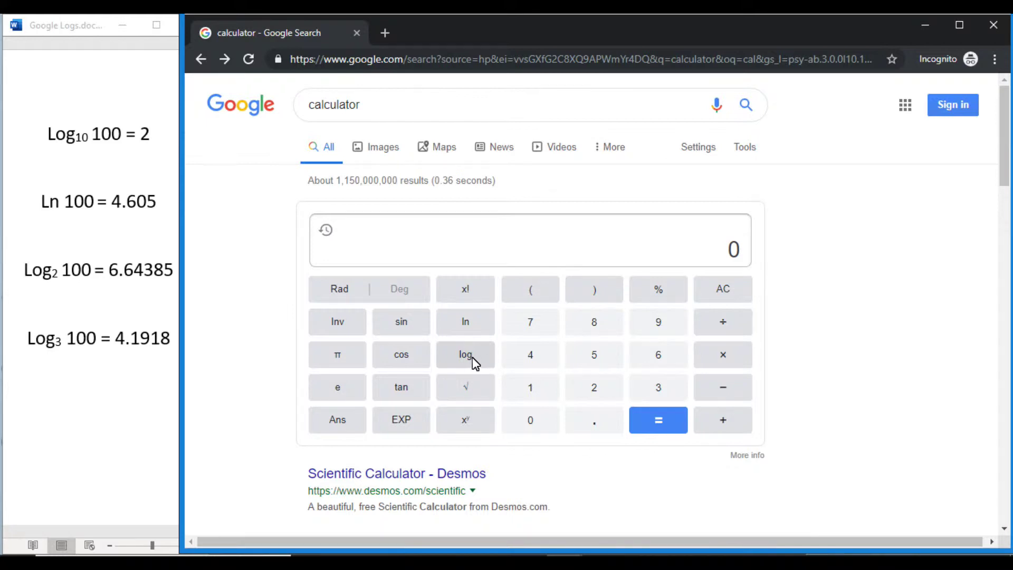
Evaluate log(100) on the calculator keypad to get 2, then clear the display with AC.
click(481, 362)
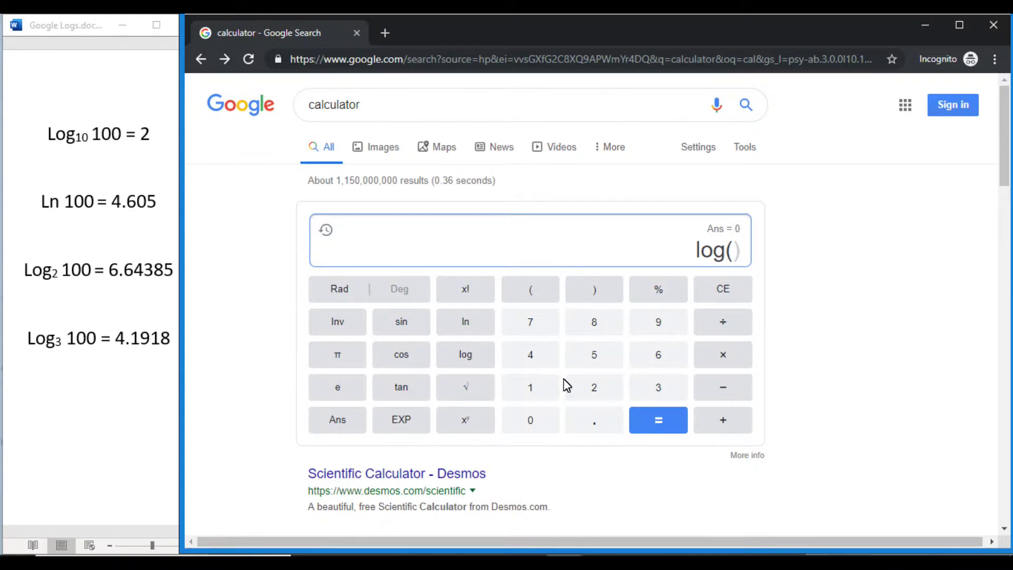
click(533, 387)
click(536, 421)
click(539, 424)
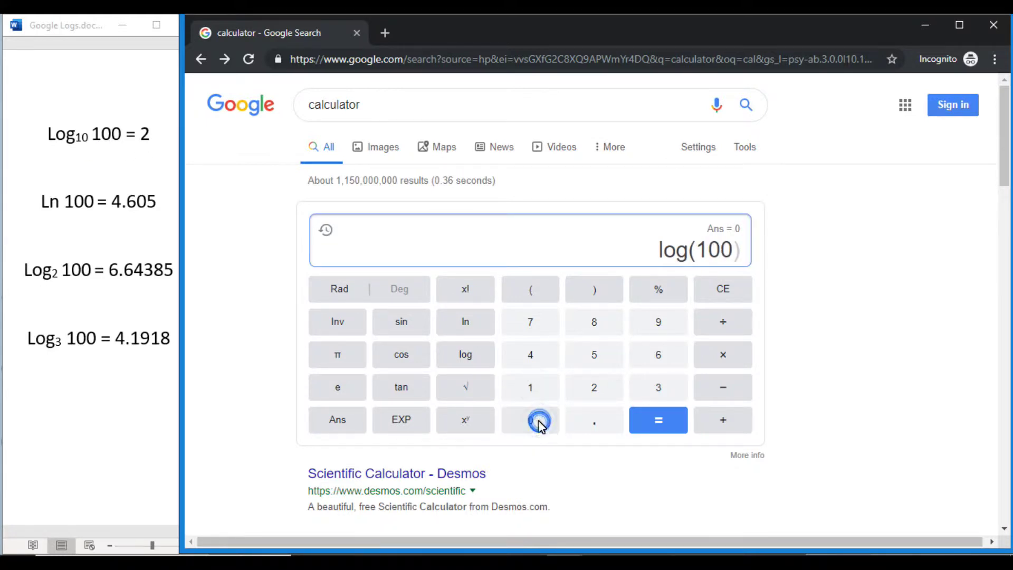
click(669, 420)
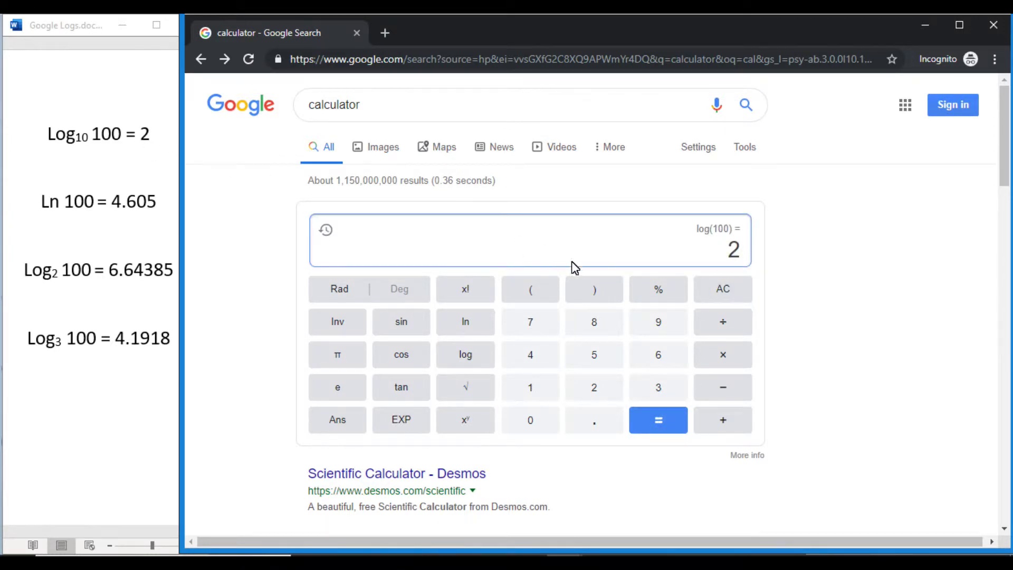
click(723, 294)
click(723, 295)
Evaluate ln(100) on the keypad to get 4.60517018599, then clear the display with AC.
click(466, 323)
click(529, 391)
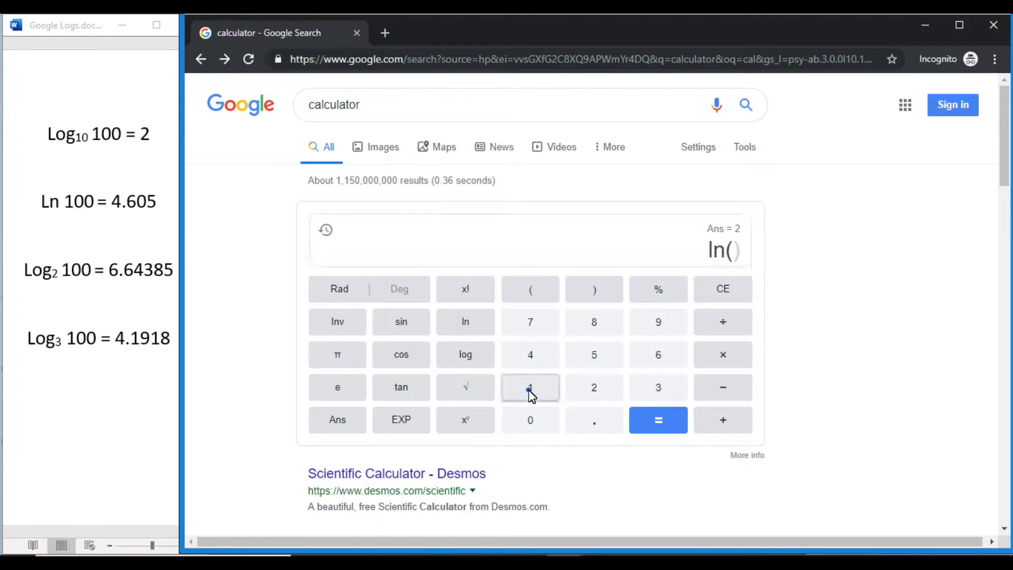
click(538, 423)
click(538, 425)
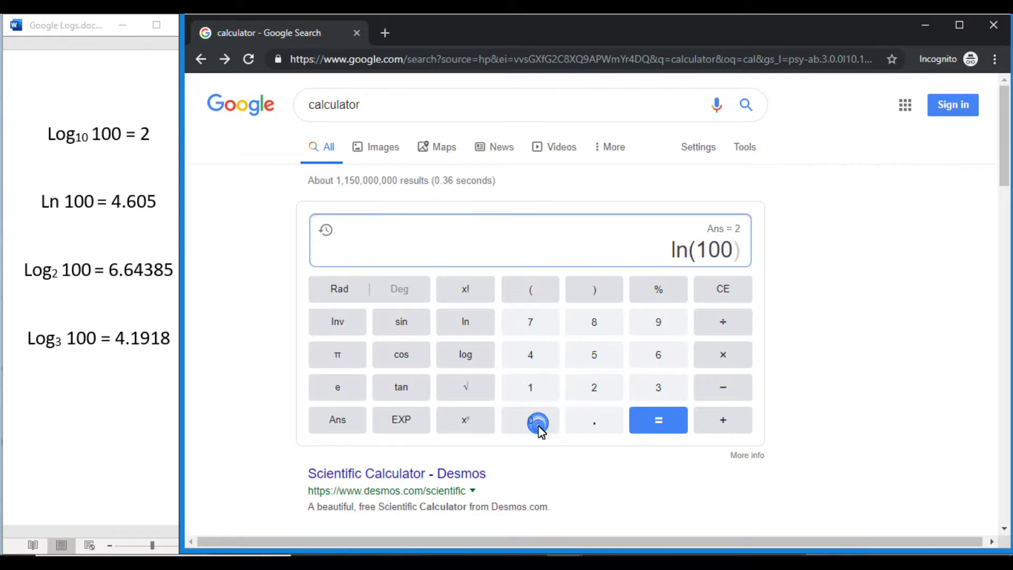
click(648, 422)
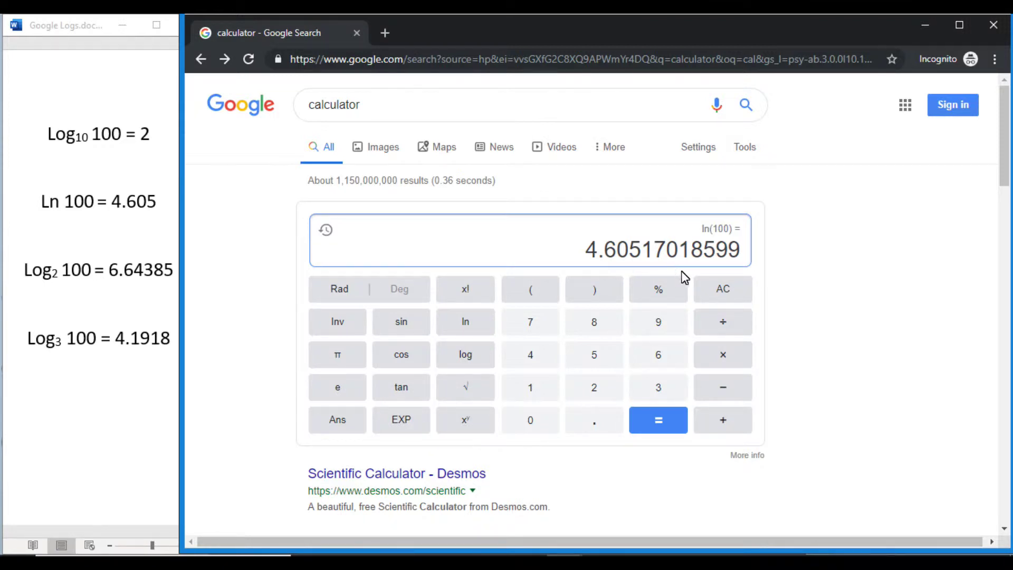
click(724, 287)
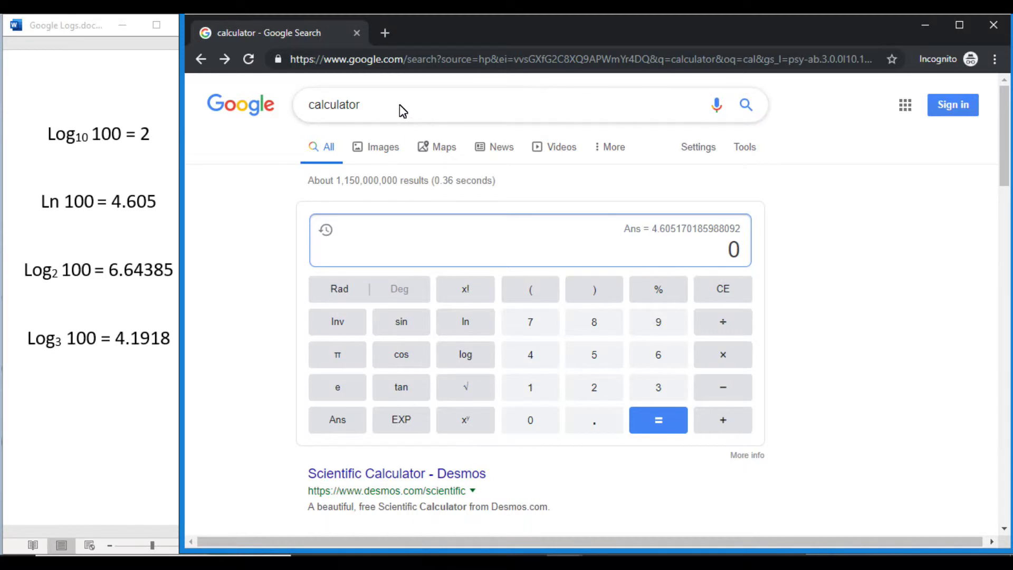
Replace the 'calculator' search query with lg(100) and search it, getting 6.64385618977.
drag(399, 104, 291, 107)
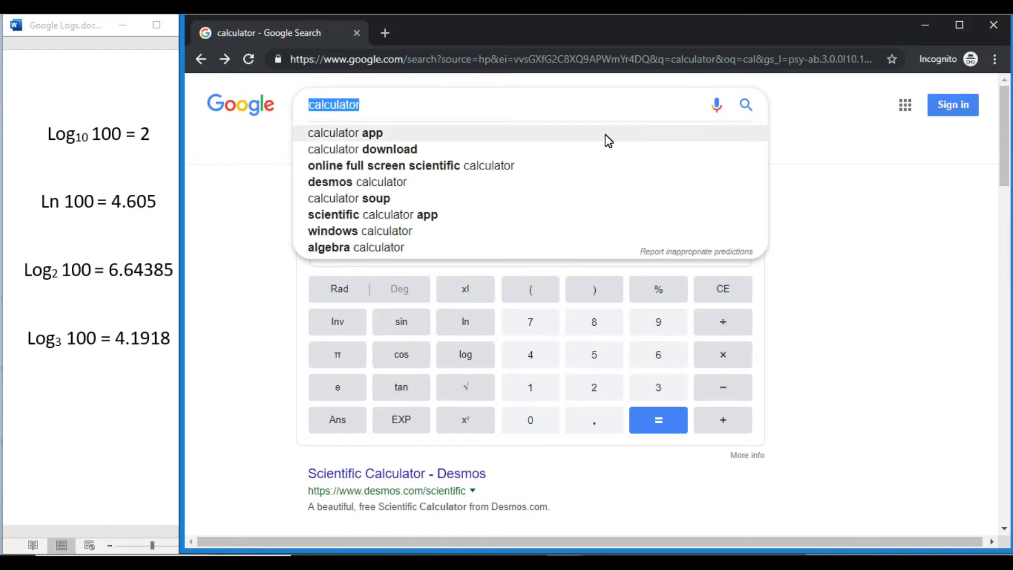
key(BackSpace)
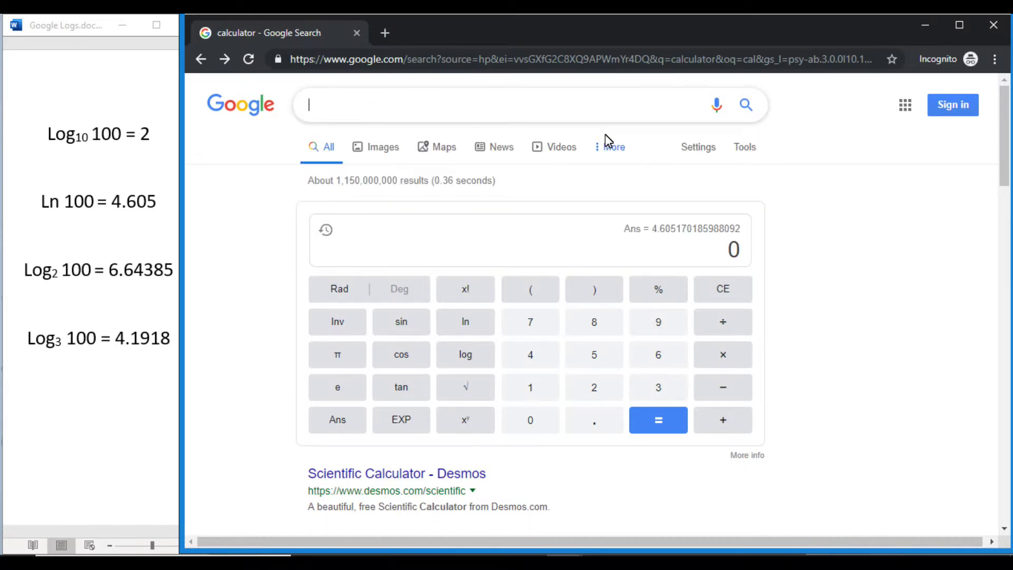
text(l)
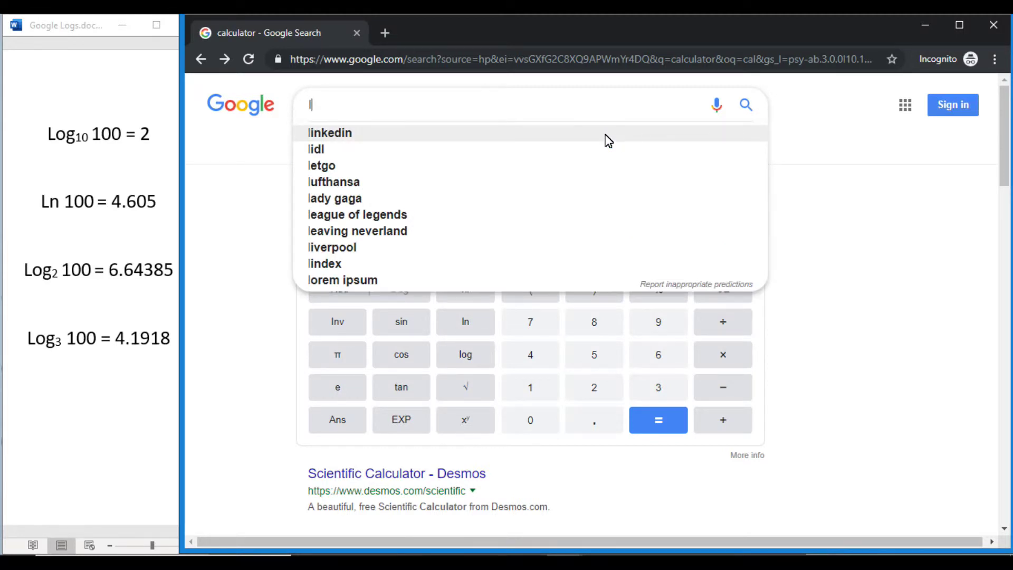
text(g)
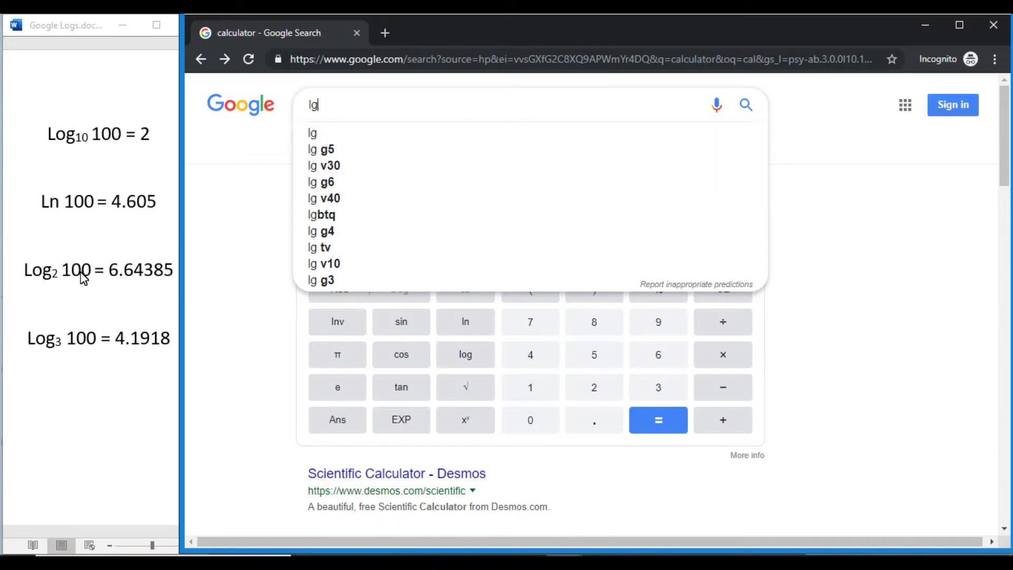
click(339, 105)
text((100)
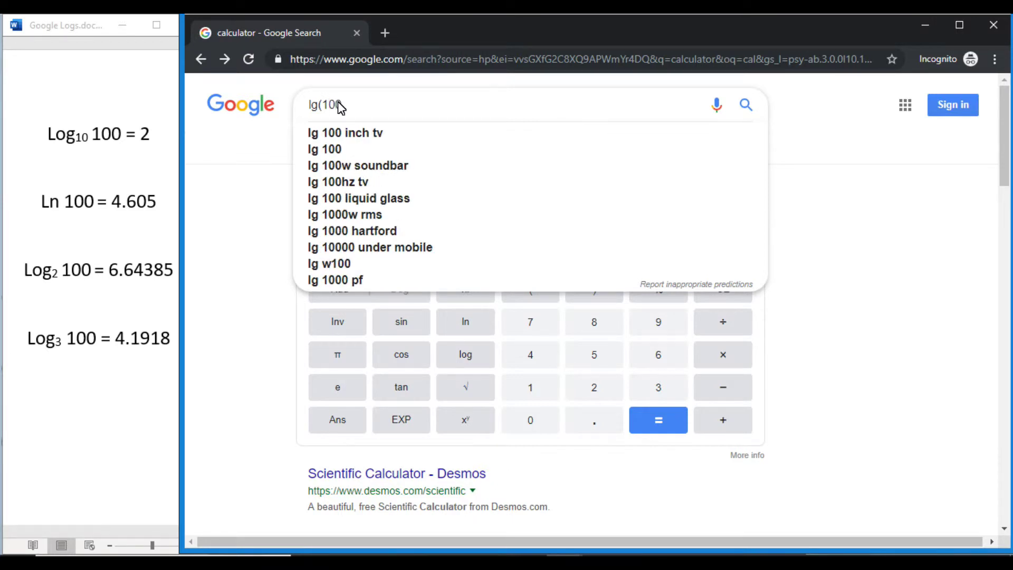
text())
key(Return)
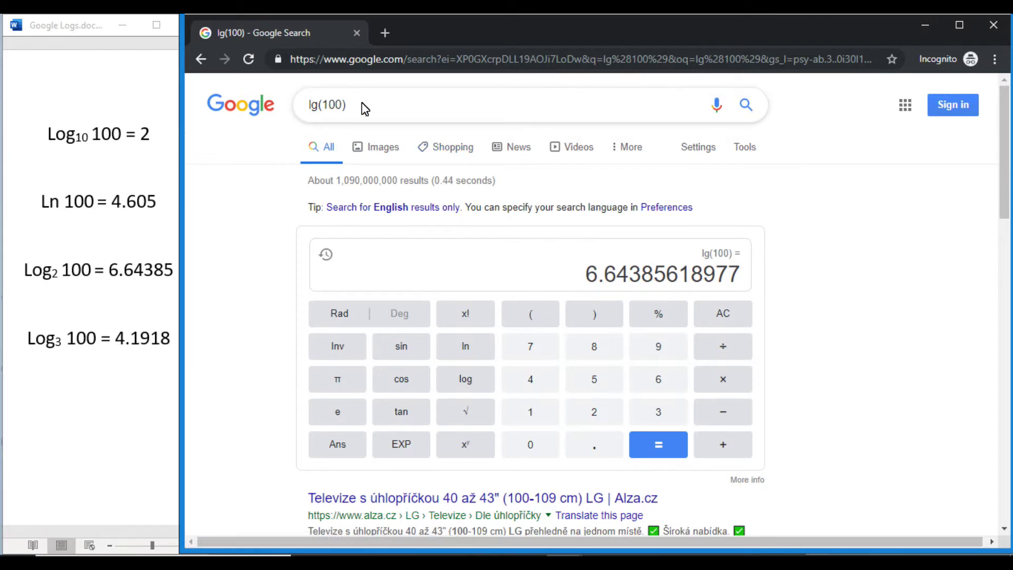
Edit the search query from lg(100) to log(100) and search it.
click(315, 105)
text(o)
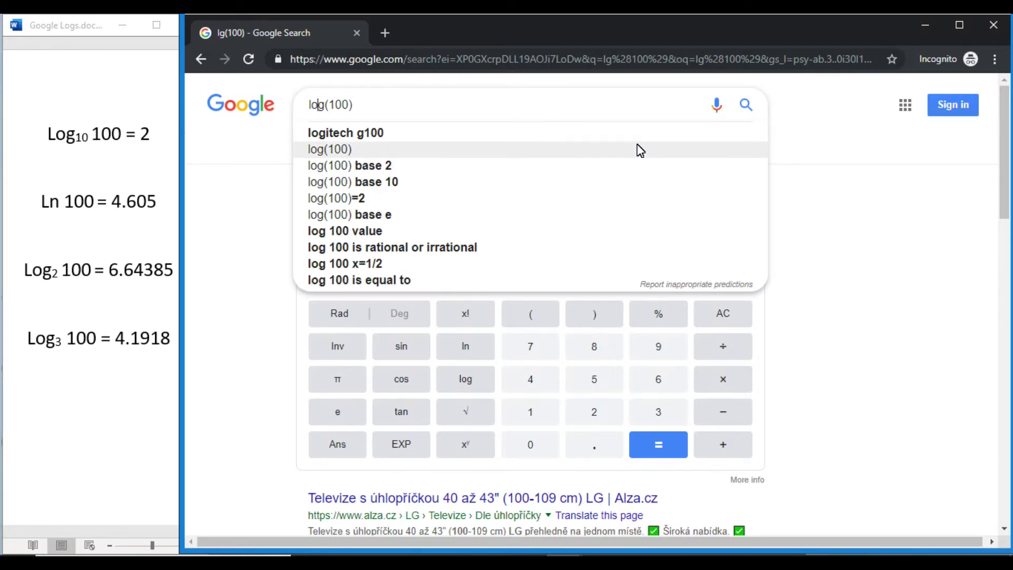
key(Return)
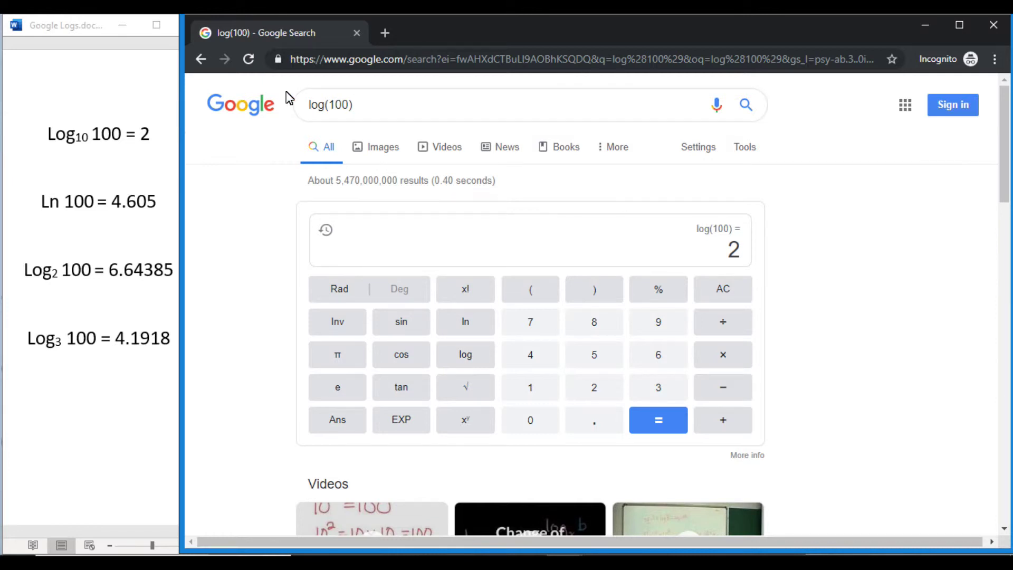
Change the query to ln(100), search it for 4.60517018599, then empty the search box.
click(325, 112)
key(BackSpace)
key(BackSpace)
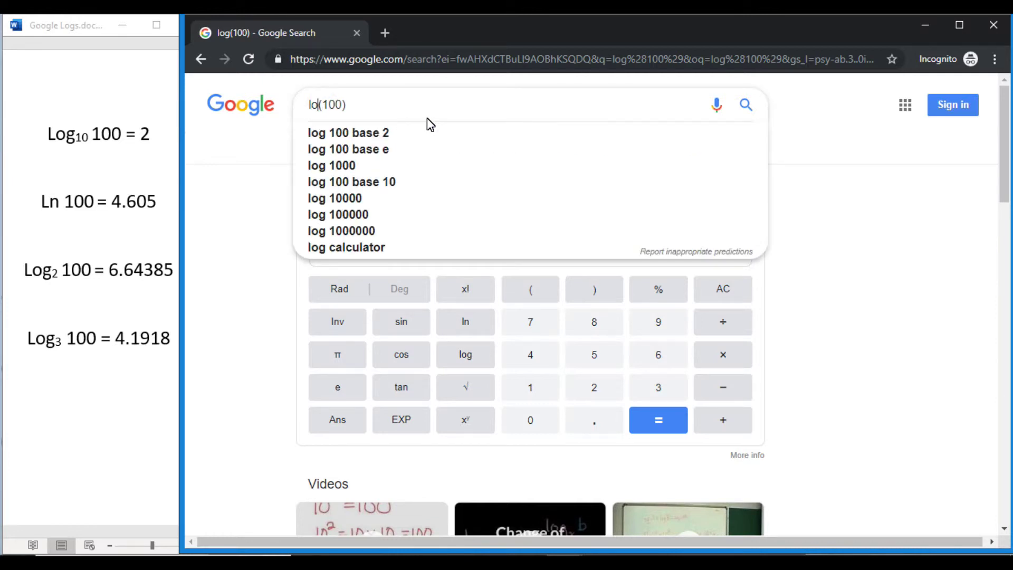
text(n)
key(Return)
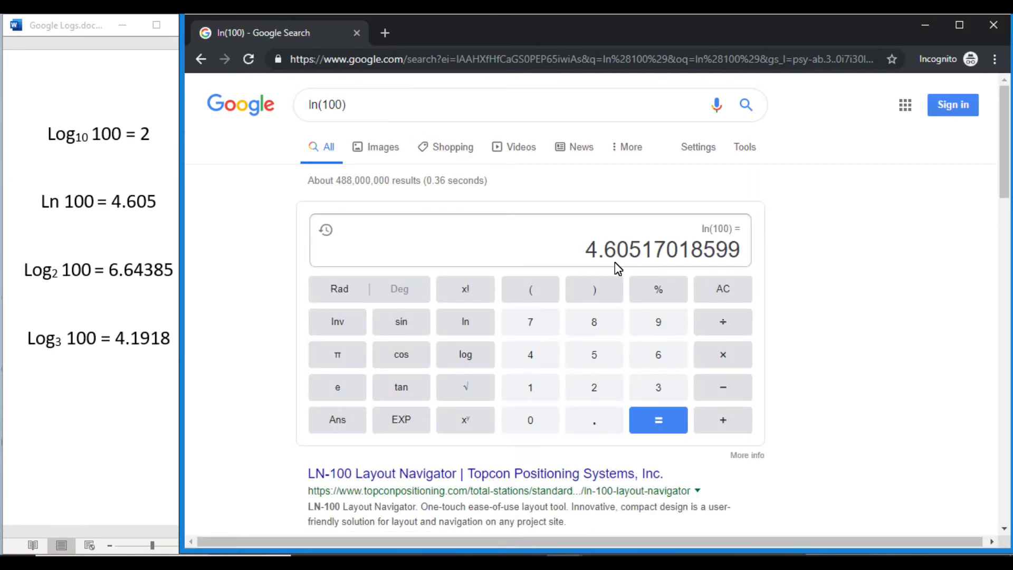
triple_click(312, 108)
key(BackSpace)
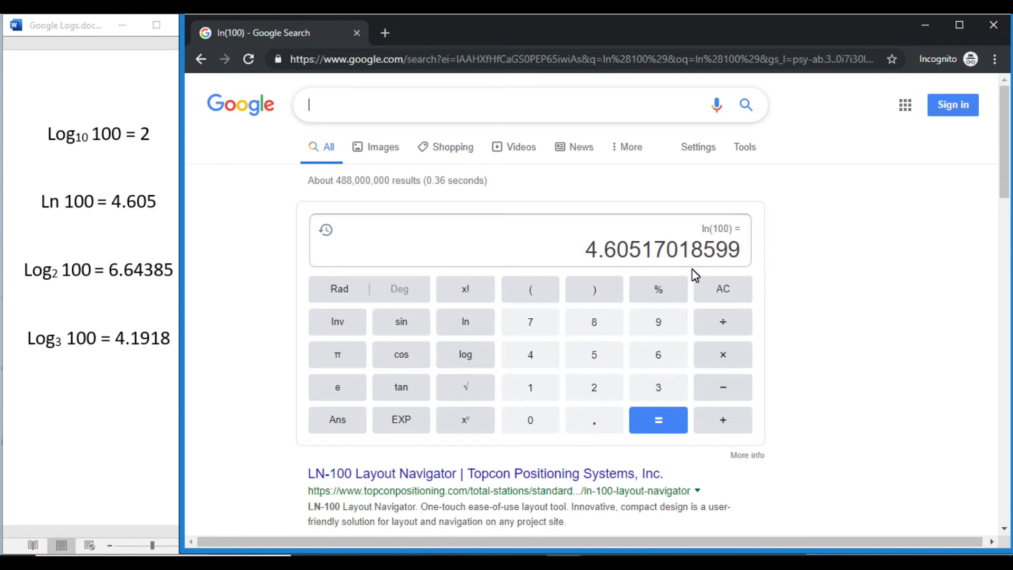
Clear the display and evaluate log(100) ÷ log(3) on the keypad, getting 4.19180654858.
click(718, 285)
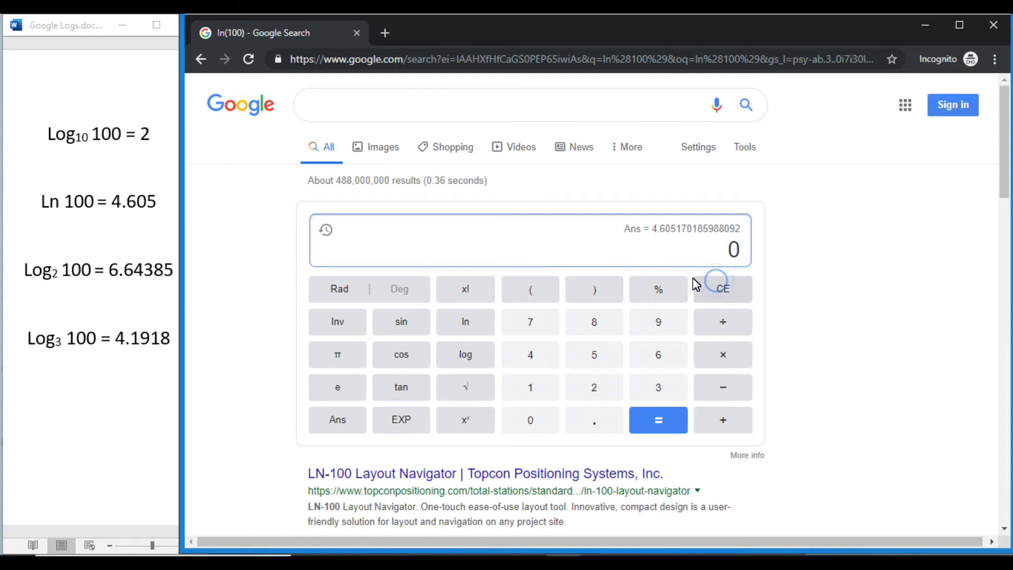
click(481, 360)
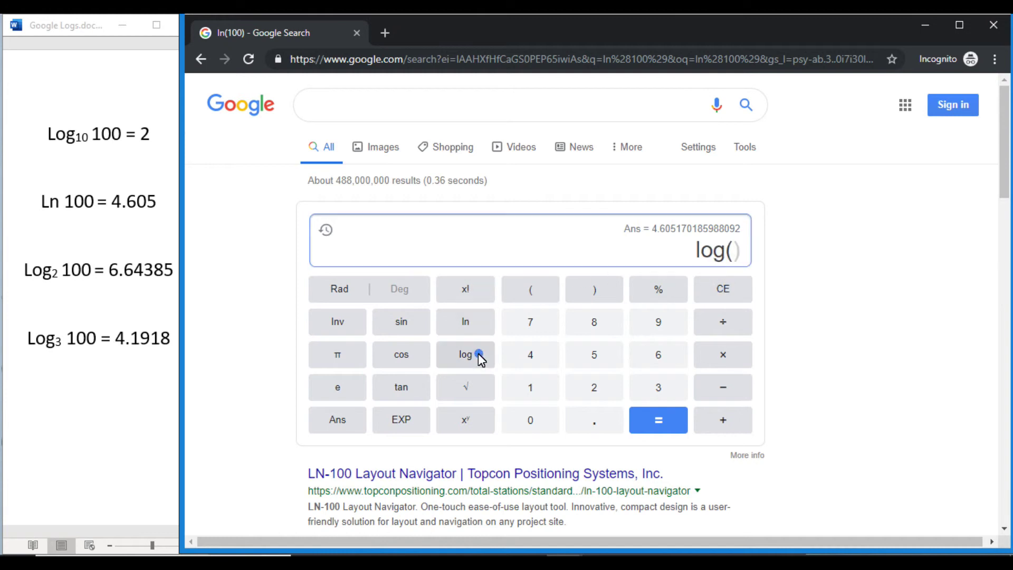
click(529, 389)
click(533, 423)
click(533, 424)
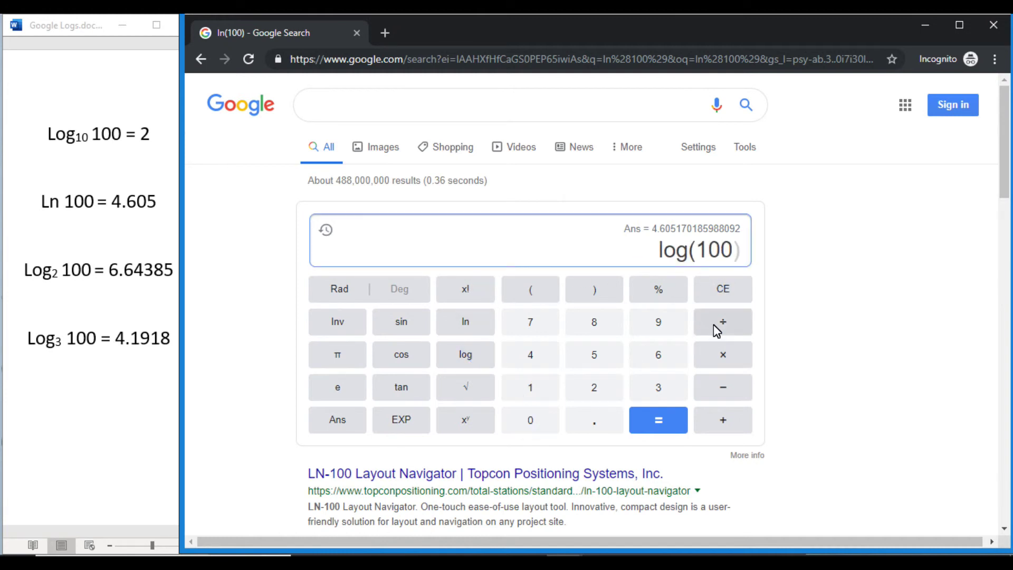
click(597, 296)
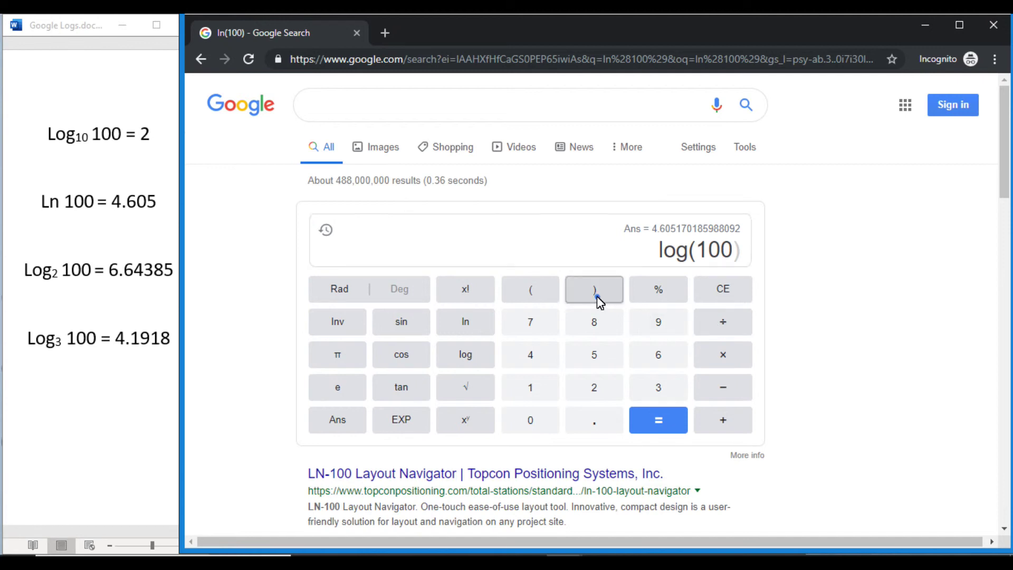
click(726, 323)
click(463, 353)
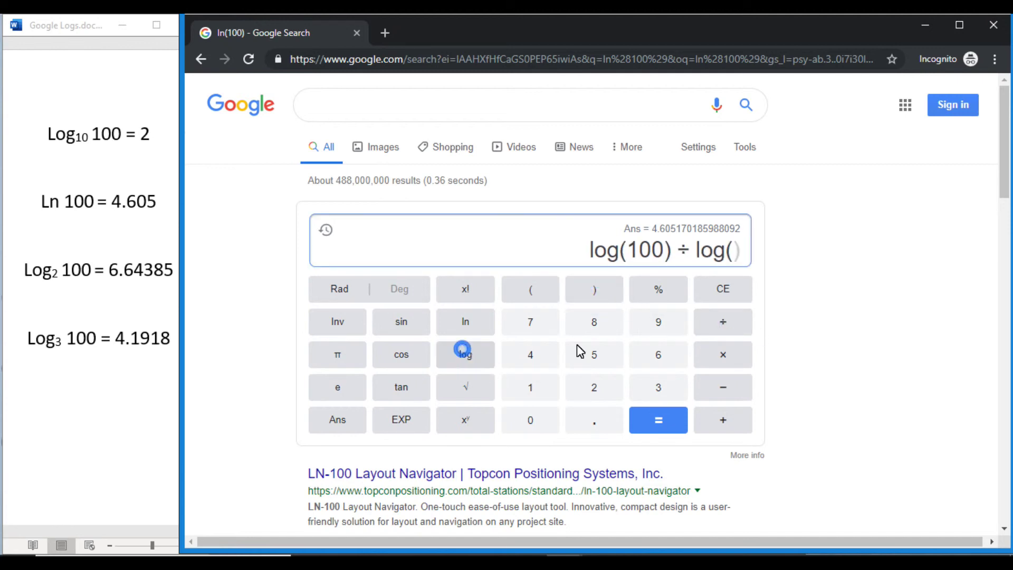
click(663, 394)
click(605, 289)
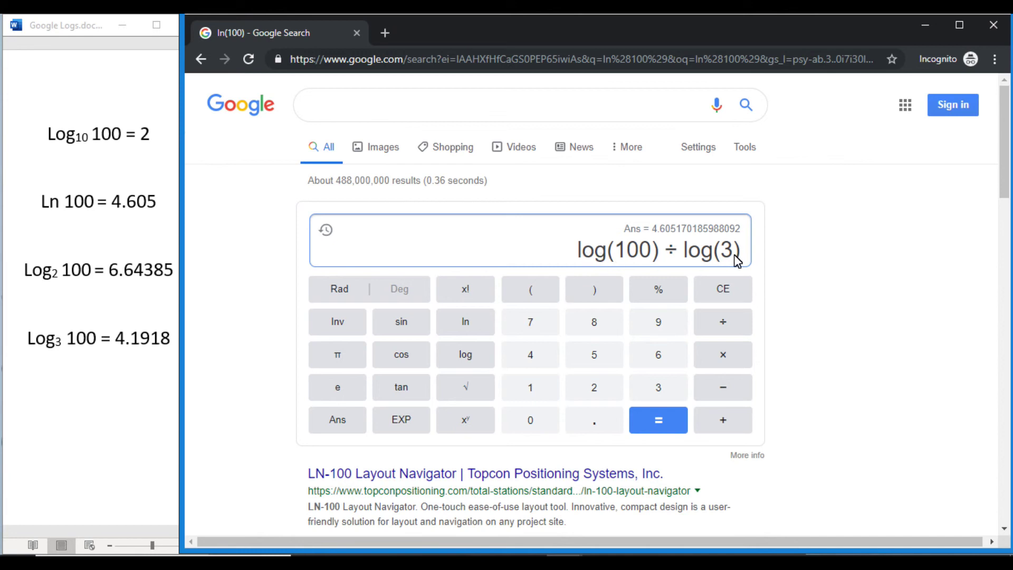
click(656, 424)
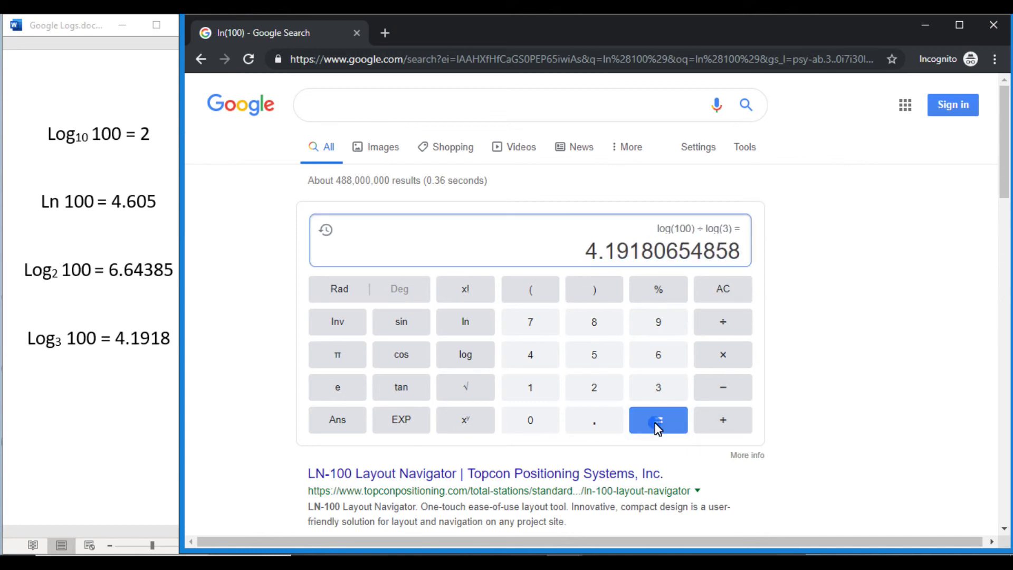